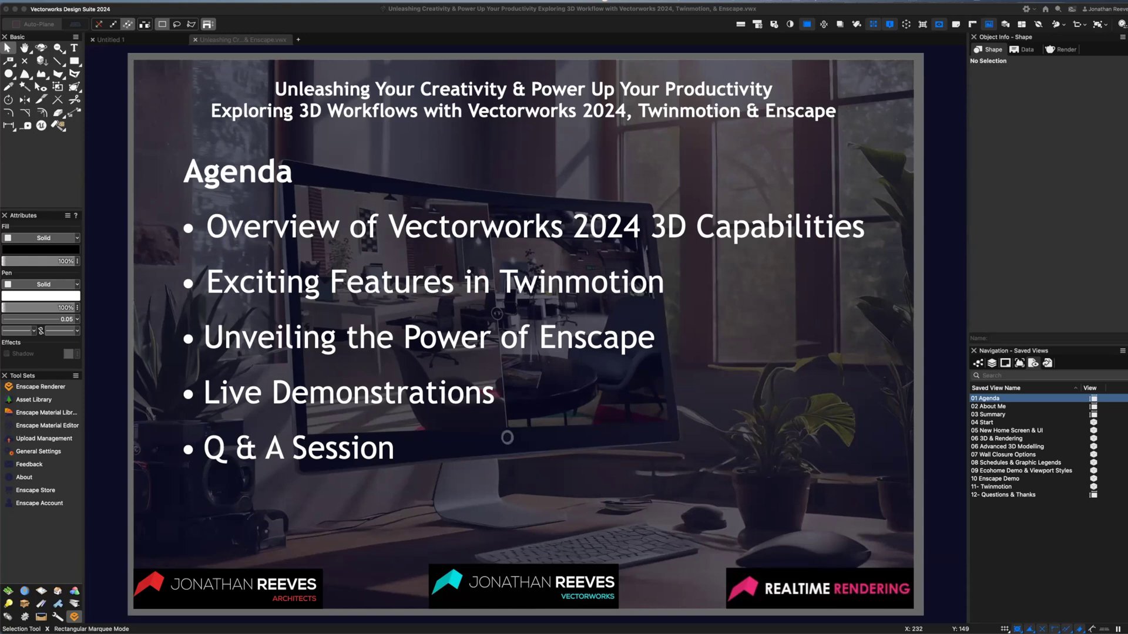
Jump to the 02 About Me saved-view slide in the Saved Views palette
click(988, 407)
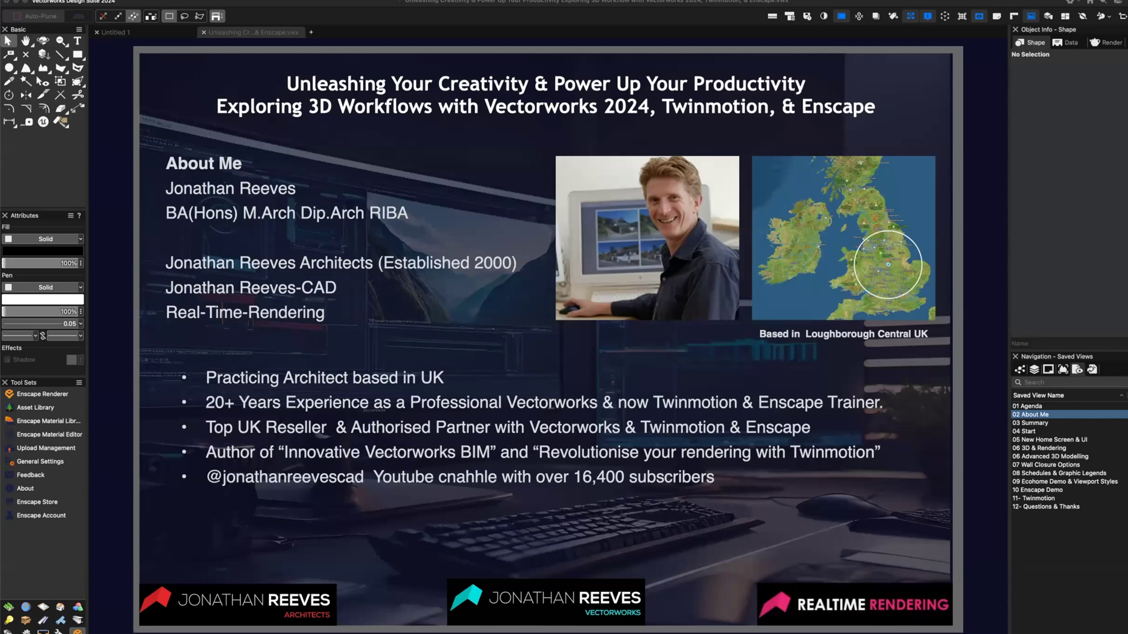
Jump to the 03 Summary saved-view slide in the Saved Views palette
click(1034, 423)
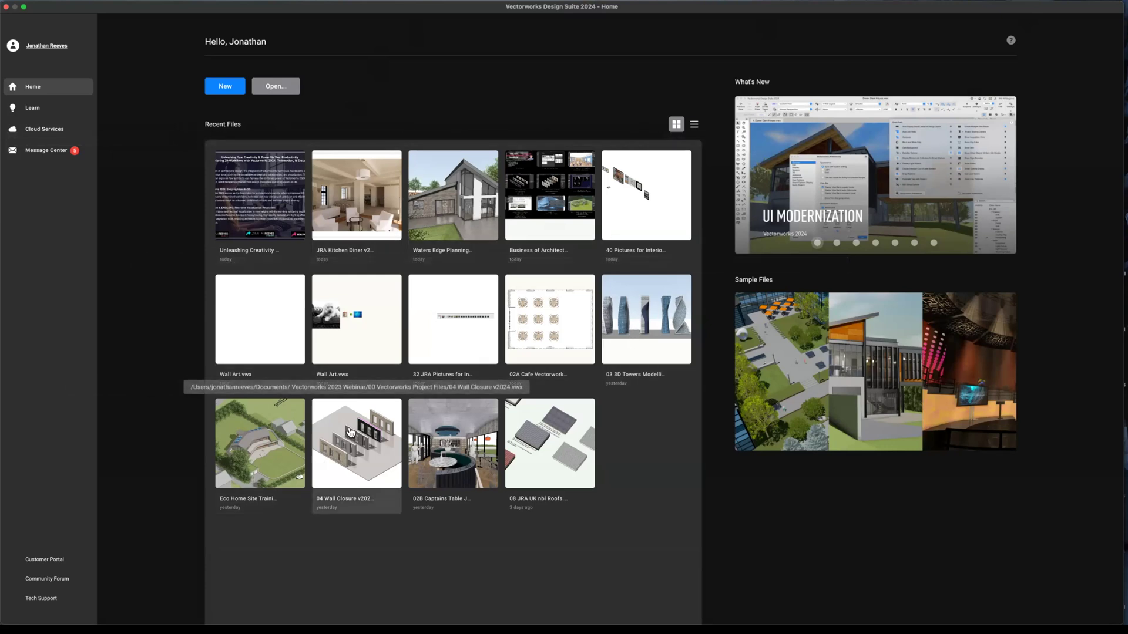
Show Recent Files as a list with size and date, then return to the presentation
click(694, 124)
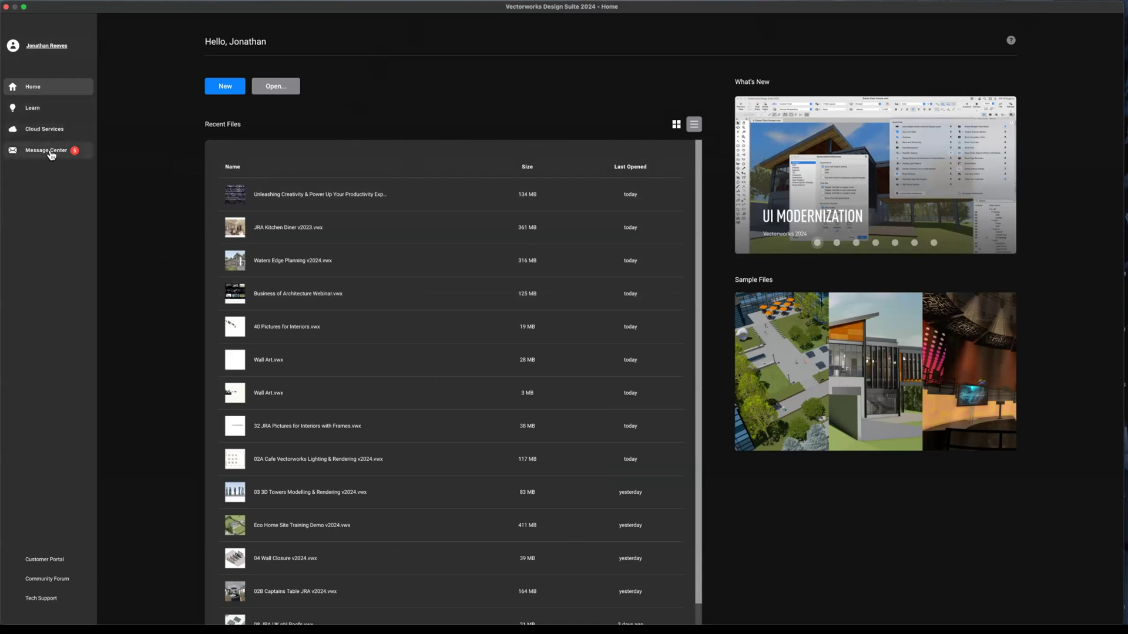
click(6, 8)
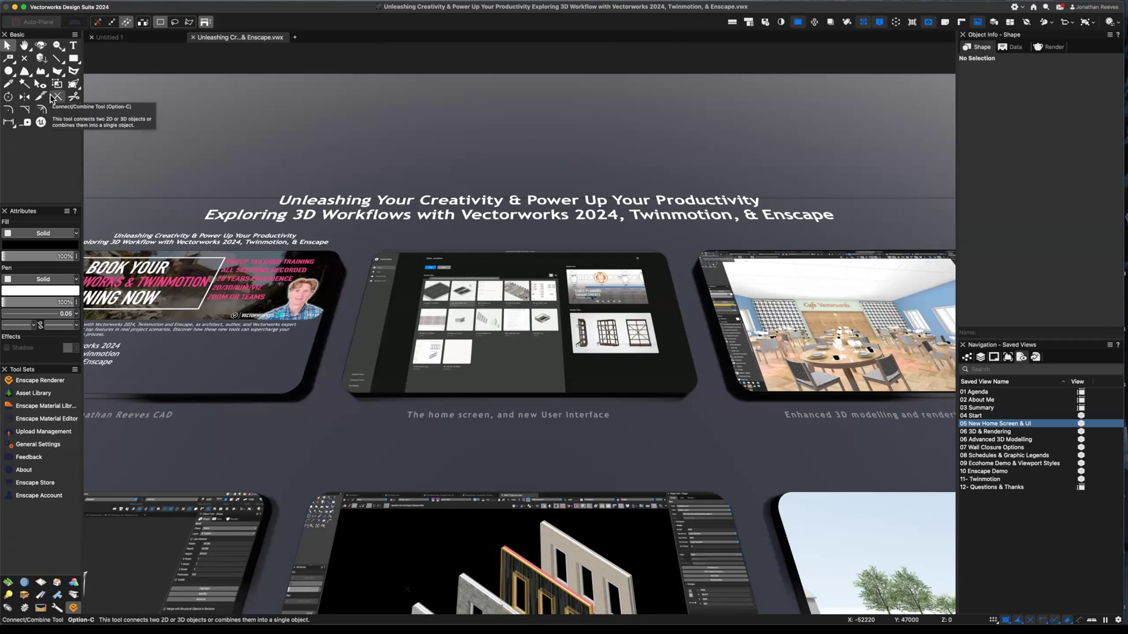
Dock the View Bar in regular mode, pin Text, and return Snapping to the status bar
click(1022, 11)
click(1029, 21)
click(1109, 26)
click(1096, 171)
click(1097, 185)
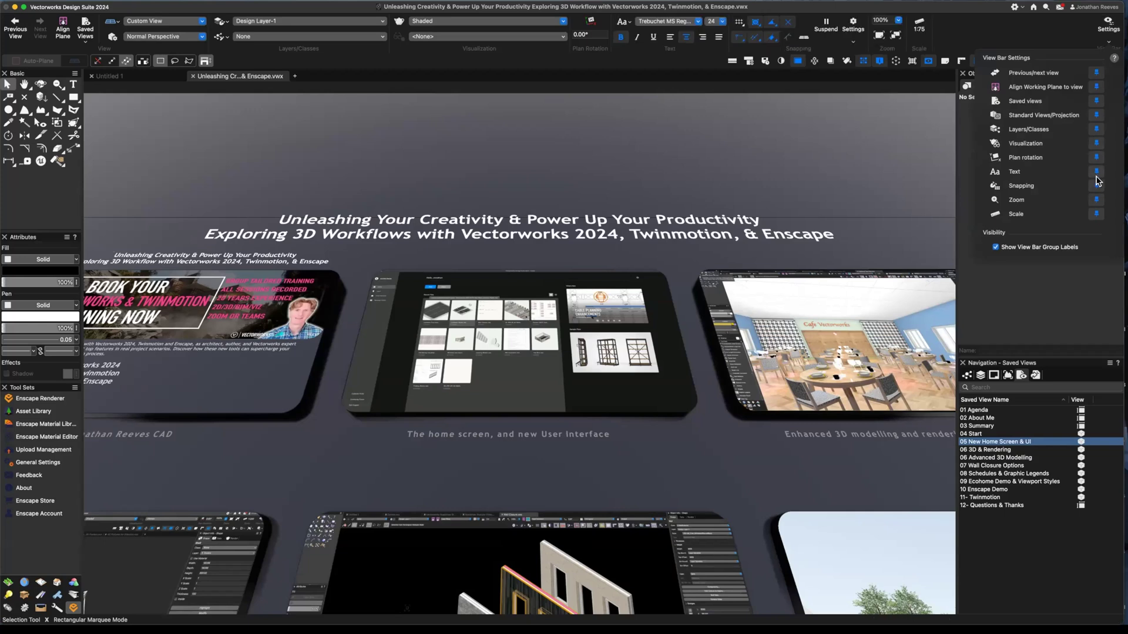
click(1096, 186)
Browse the View Bar font list without changing the font
click(699, 21)
click(699, 23)
click(242, 2)
mouse_move(251, 10)
click(1109, 28)
Remove the Text group and switch the View Bar to compact mode
click(1109, 28)
click(1096, 172)
click(1023, 8)
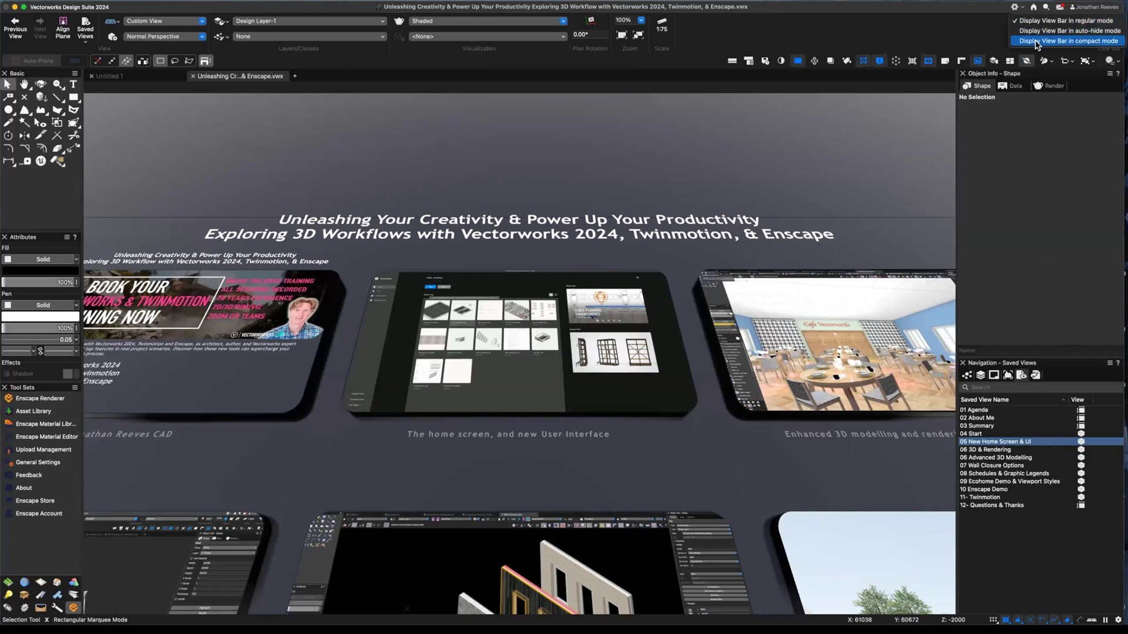
click(1036, 41)
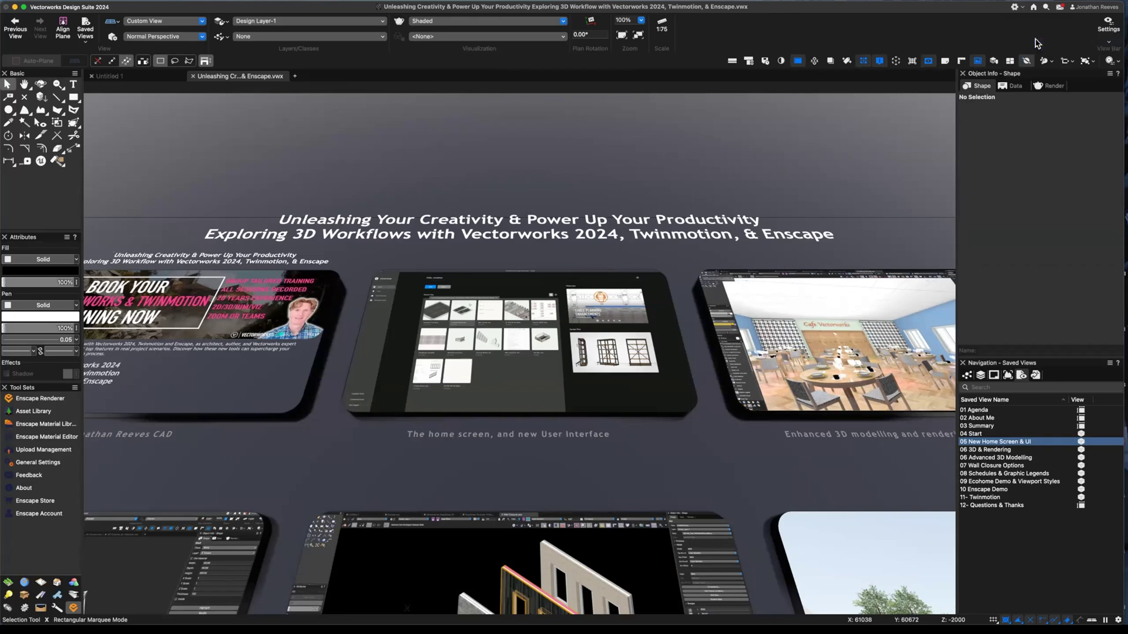
Pin Project Sharing Options to the View Bar from Quick Preferences
click(1119, 50)
click(1096, 95)
click(728, 110)
In Untitled 1, toggle the dark background, show grid and page boundary, and try rulers
click(776, 46)
click(134, 63)
click(777, 45)
click(779, 47)
click(779, 46)
click(891, 45)
click(924, 46)
click(925, 47)
click(926, 47)
Leave Untitled 1 on a light background with the grid hidden
click(778, 46)
click(1112, 45)
click(958, 142)
click(771, 142)
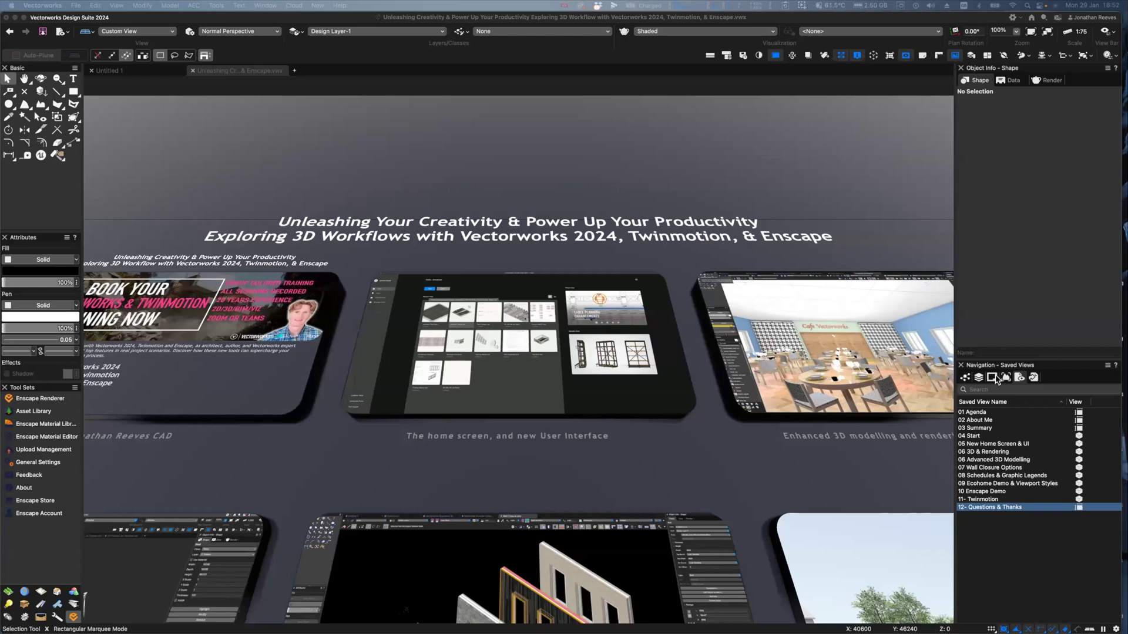
Go to 04 Start, then 06 3D & Rendering, and select the Enhanced 3D modelling caption
double_click(978, 437)
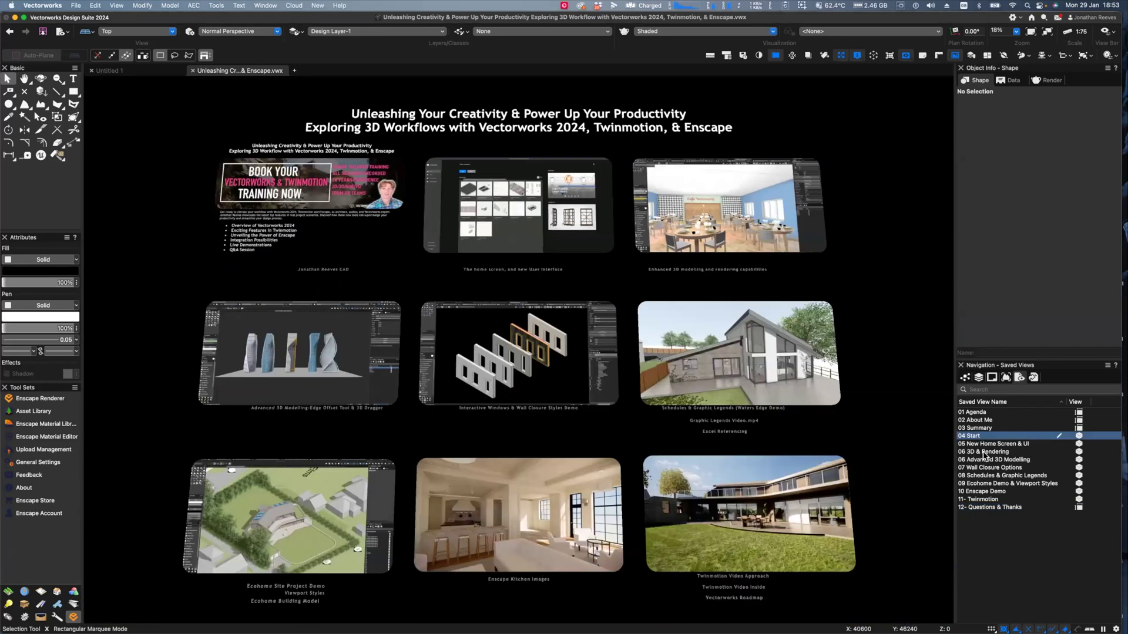
double_click(984, 452)
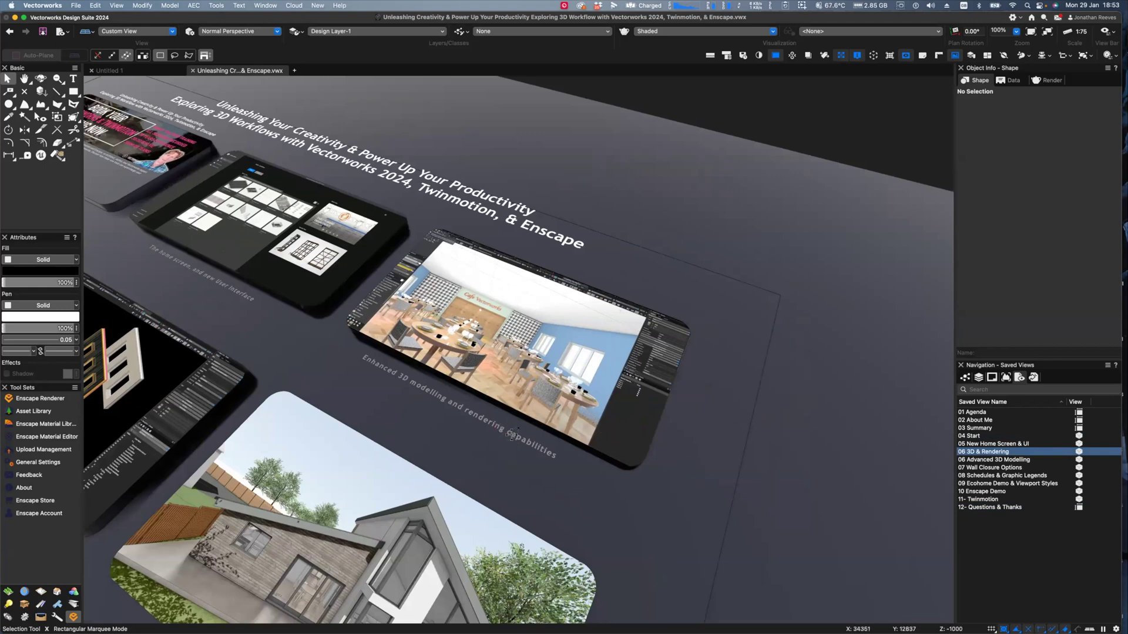
click(448, 401)
Open the caption hyperlink's settings, review its Function list, and cancel without changes
click(42, 606)
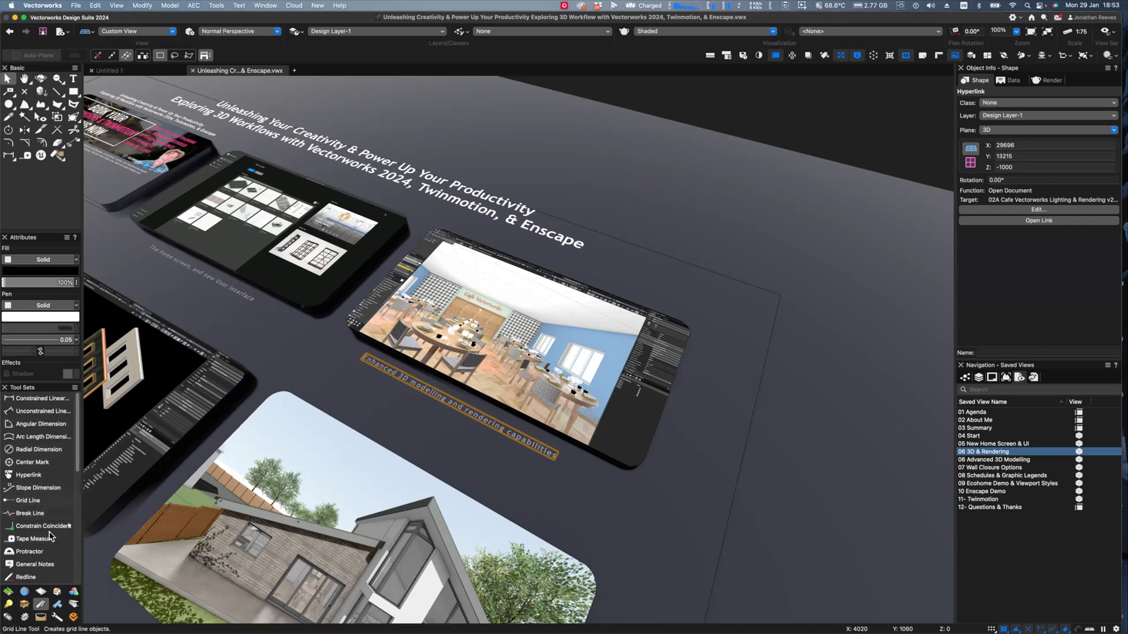
click(1031, 208)
click(354, 156)
key(Escape)
click(582, 268)
click(481, 421)
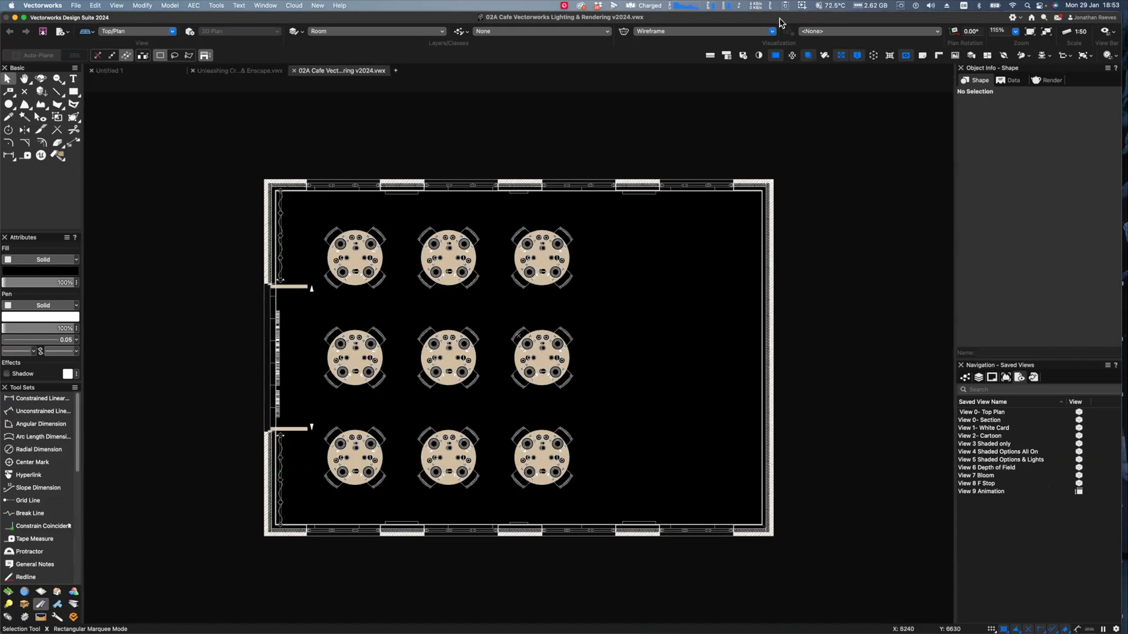
Set a white background, go to View 0- Top Plan and View 0- Section, and rotate the clip cube
click(776, 55)
double_click(975, 415)
double_click(980, 420)
click(568, 254)
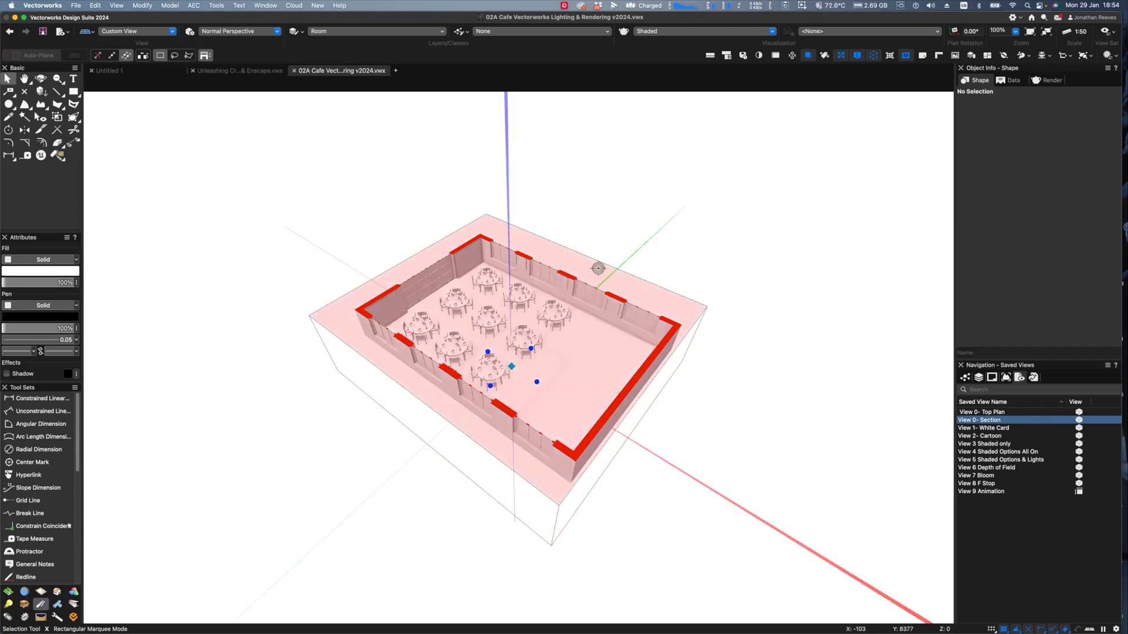
click(599, 265)
click(598, 259)
double_click(989, 428)
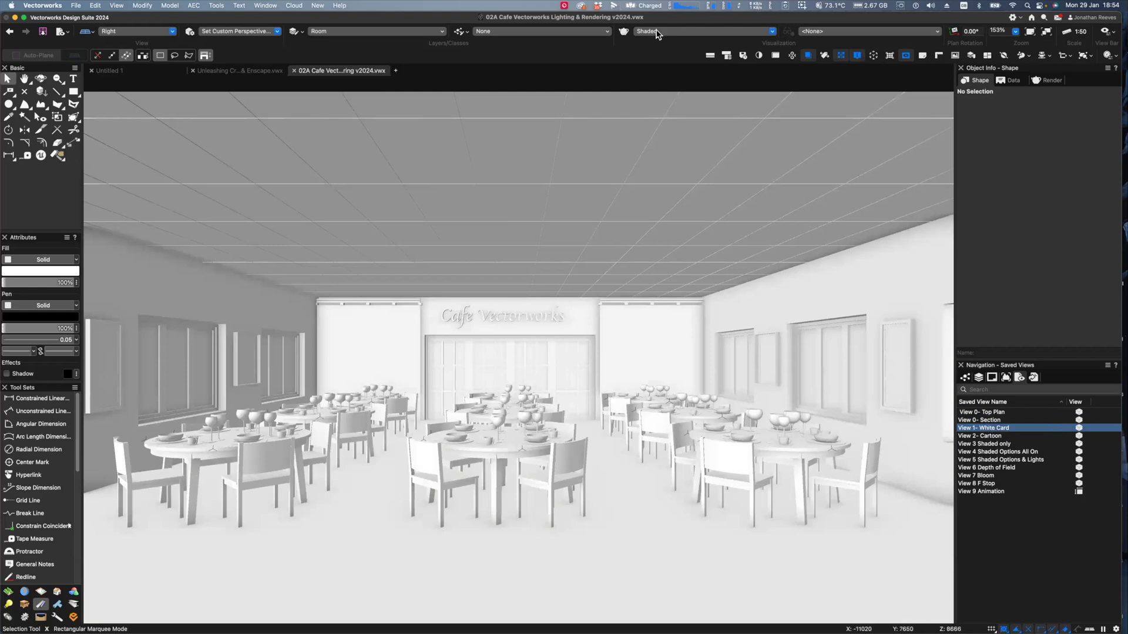
In Shaded Options, try Shadows and Draw edges, then leave both off and confirm
click(658, 33)
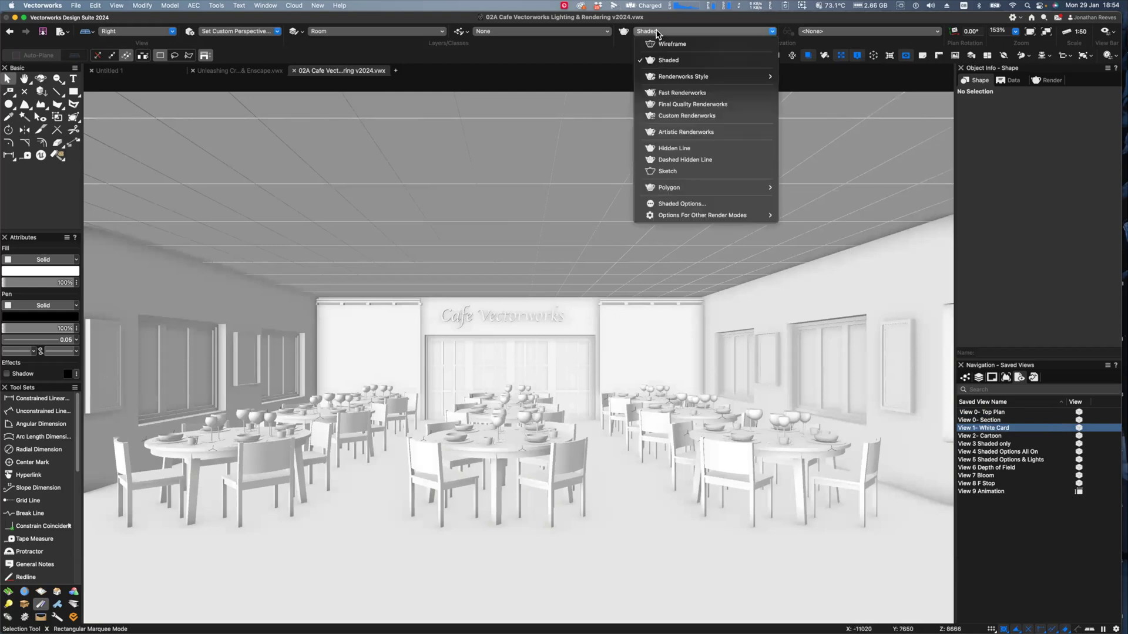
click(685, 205)
drag(612, 121, 704, 125)
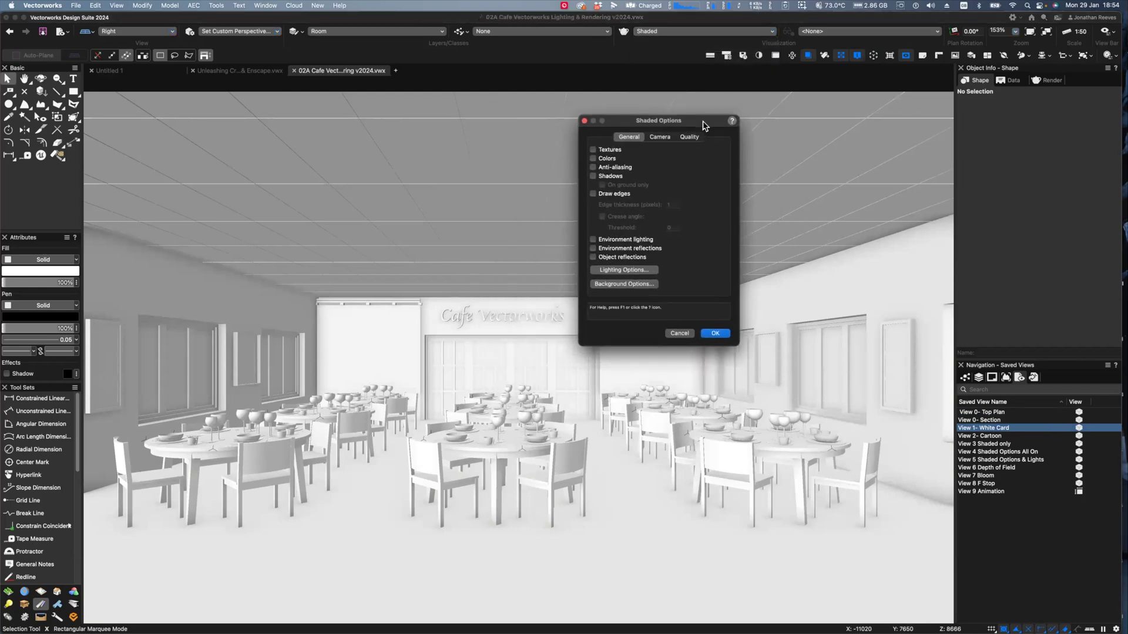
click(594, 176)
click(594, 194)
click(595, 176)
click(594, 194)
click(717, 333)
double_click(987, 438)
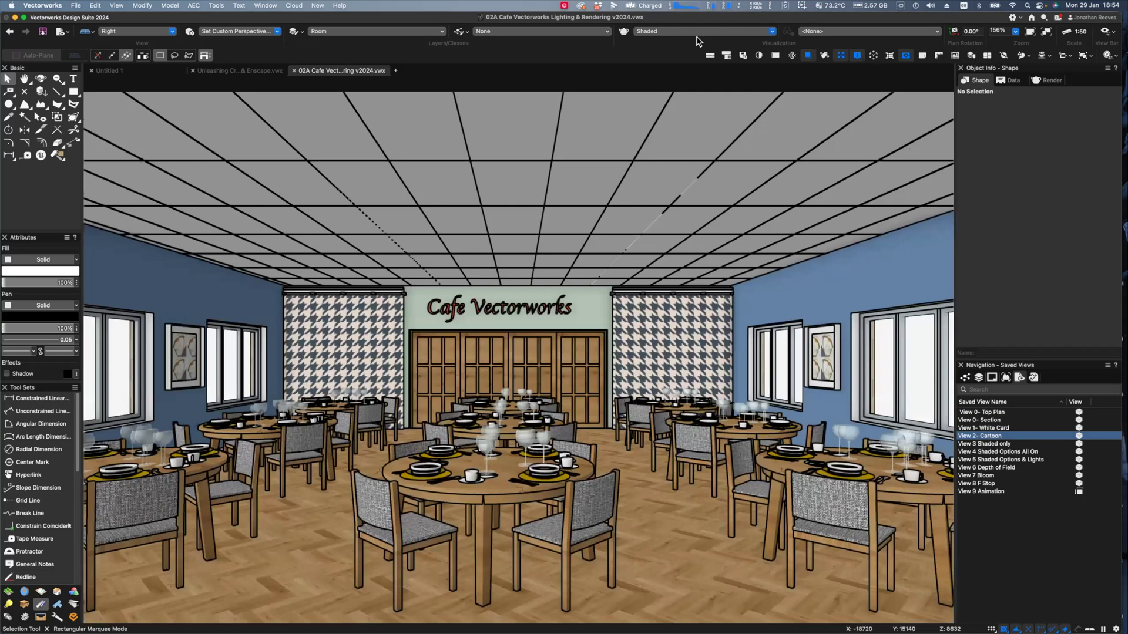
Review Shaded Options for the cartoon view and close them unchanged with OK
click(698, 33)
click(681, 204)
click(782, 348)
Select the View 3 Shaded only saved view and bring up its Shaded Options
click(988, 445)
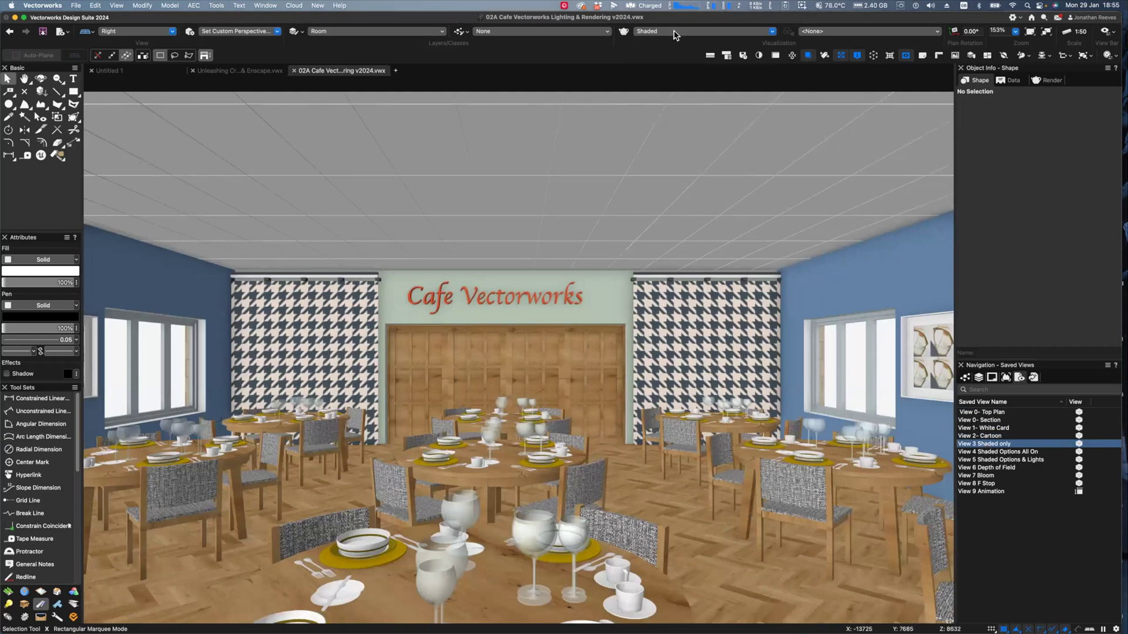
click(674, 32)
click(668, 204)
drag(594, 112, 813, 128)
Preview edge drawing and turn it back off, then switch to View 4 Shaded Options All On
click(721, 203)
click(720, 202)
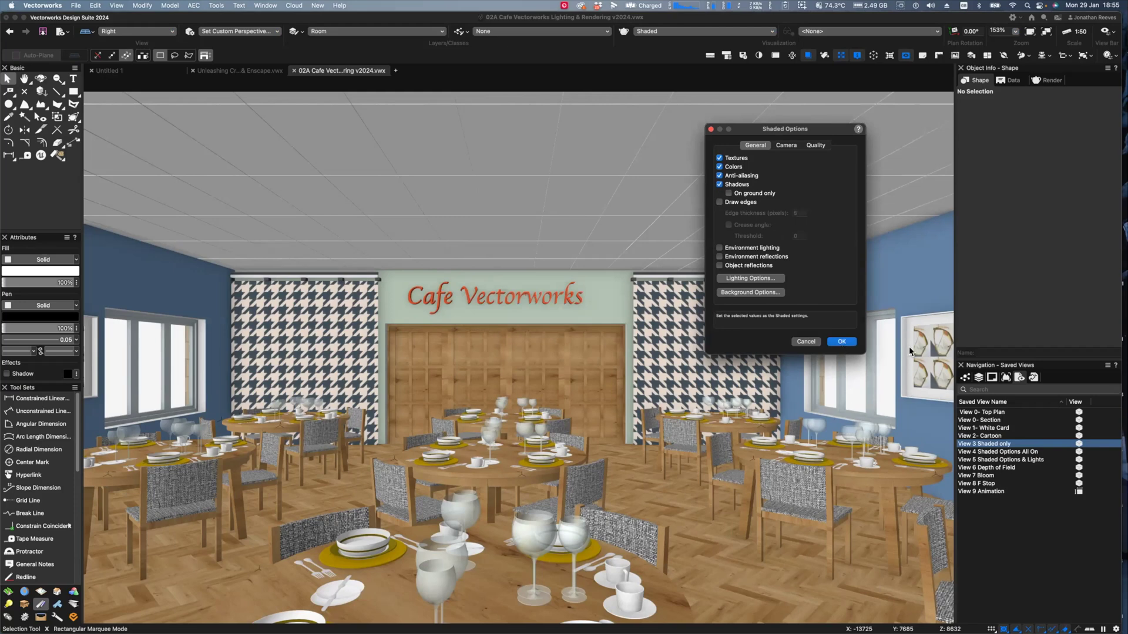
click(842, 343)
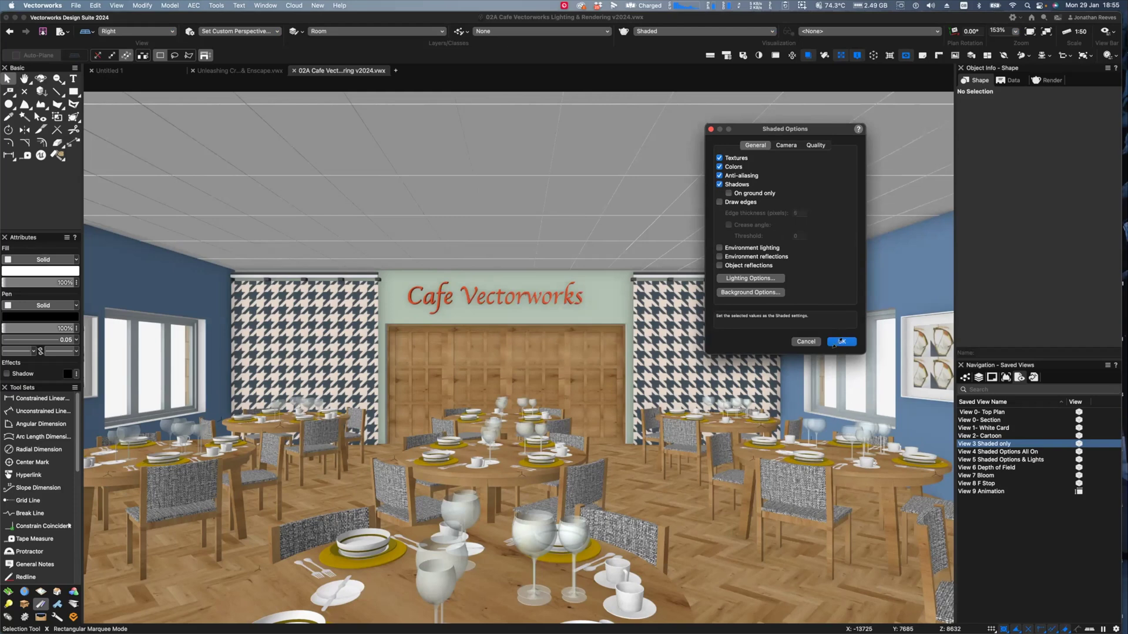
double_click(993, 452)
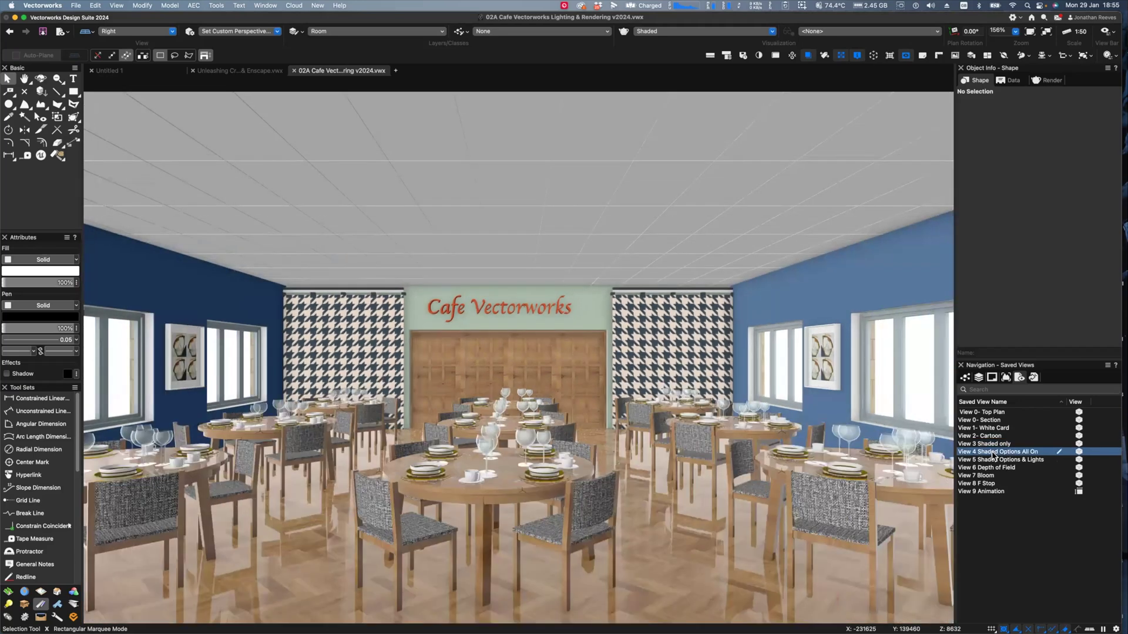
Show the workspace's list of windows and palettes
key(super+grave)
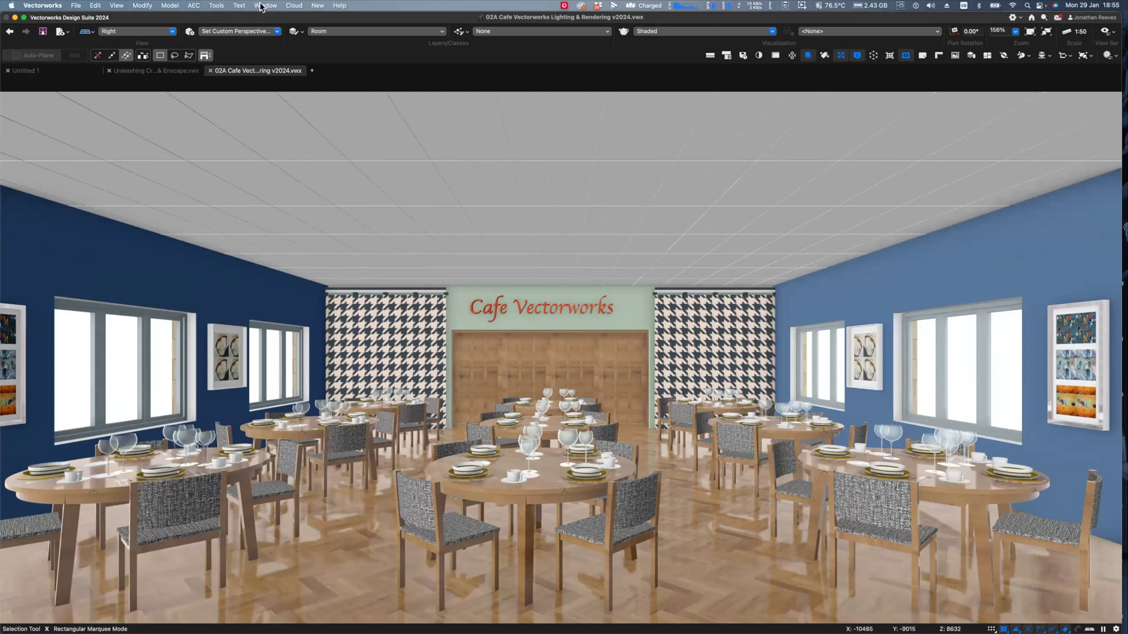
click(261, 6)
mouse_move(269, 30)
Set the View Bar controls to Regular display mode
click(1037, 37)
click(1021, 19)
click(1026, 32)
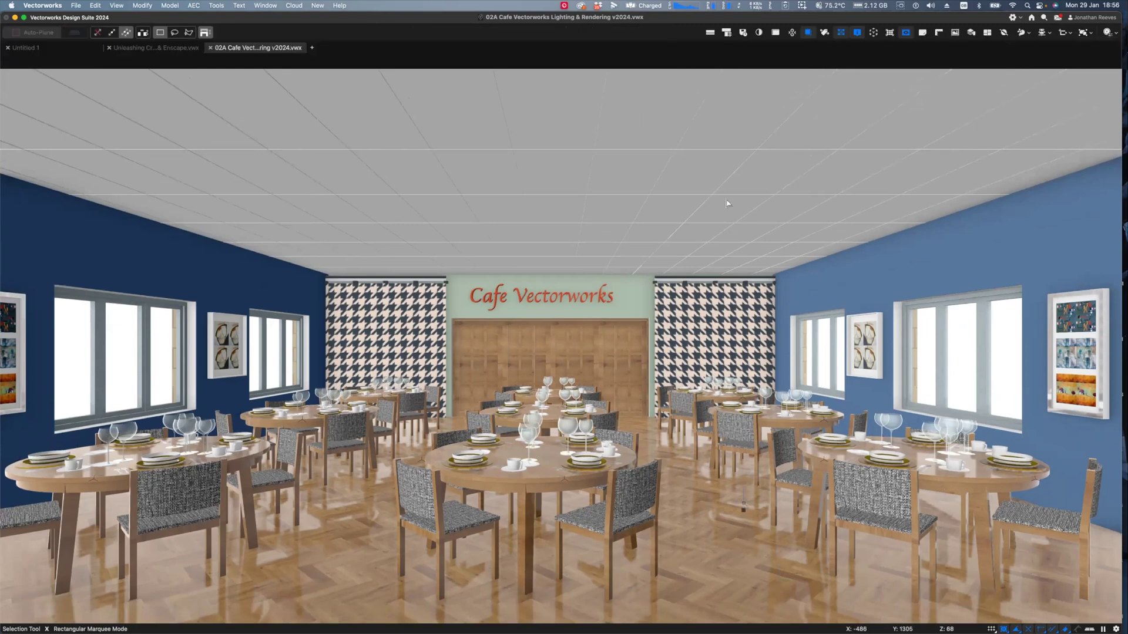
mouse_move(670, 30)
mouse_move(1118, 384)
mouse_move(4, 336)
In Shaded Options, turn on object reflections, environment reflections and environment lighting
click(462, 33)
click(457, 203)
drag(599, 116, 826, 114)
click(726, 251)
click(724, 232)
click(725, 233)
click(724, 233)
click(723, 250)
click(724, 241)
click(723, 232)
Raise shaded lighting brightness from 50 to 91, keep ambient occlusion on, and confirm both dialogs
click(755, 263)
drag(573, 102, 536, 207)
mouse_move(517, 272)
mouse_down()
mouse_move(546, 272)
mouse_move(500, 272)
mouse_move(535, 272)
mouse_move(519, 277)
mouse_up()
drag(511, 207, 928, 132)
click(900, 193)
click(900, 193)
click(900, 193)
click(1058, 380)
click(847, 326)
Compare View 3 Shaded only with View 4, then pick View 5 Shaded Options & Lights
mouse_move(1111, 472)
double_click(993, 452)
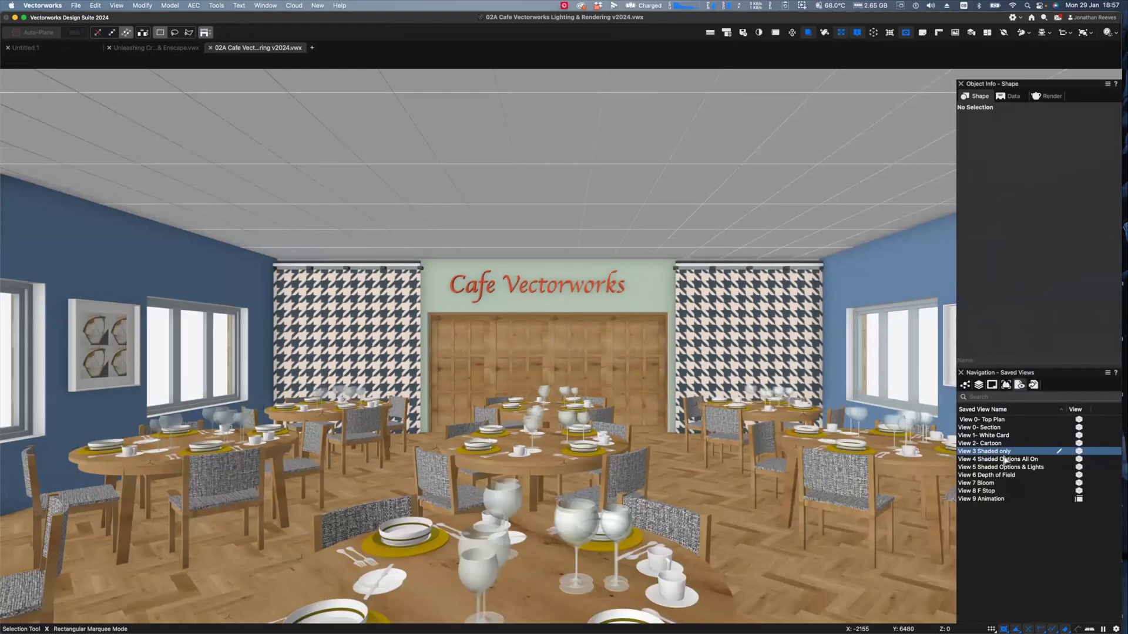
double_click(1006, 460)
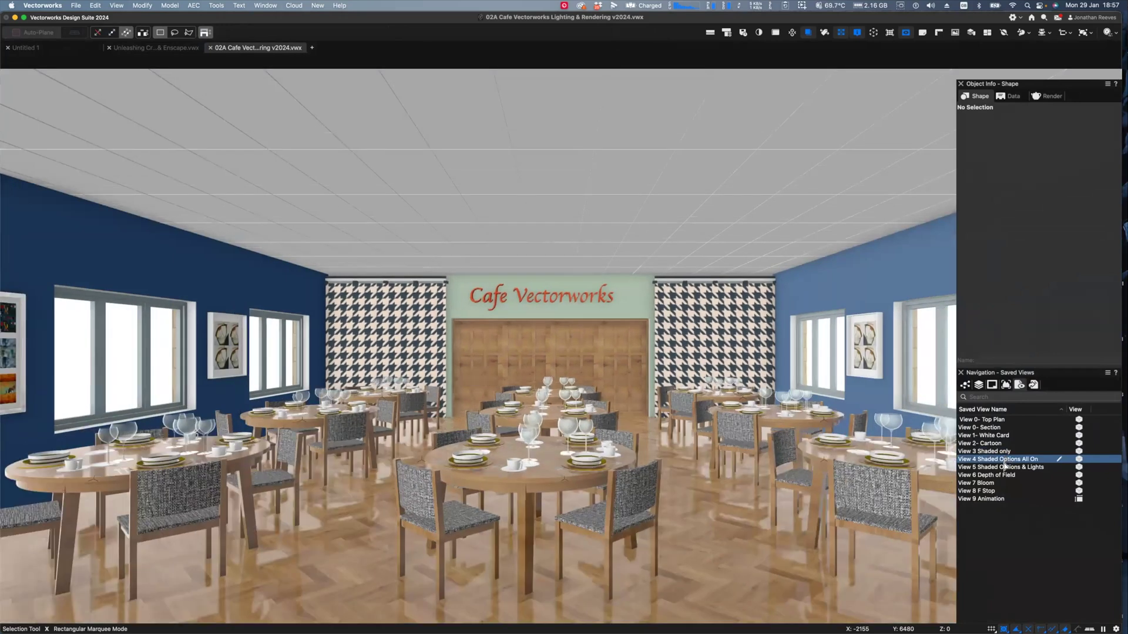
click(1004, 467)
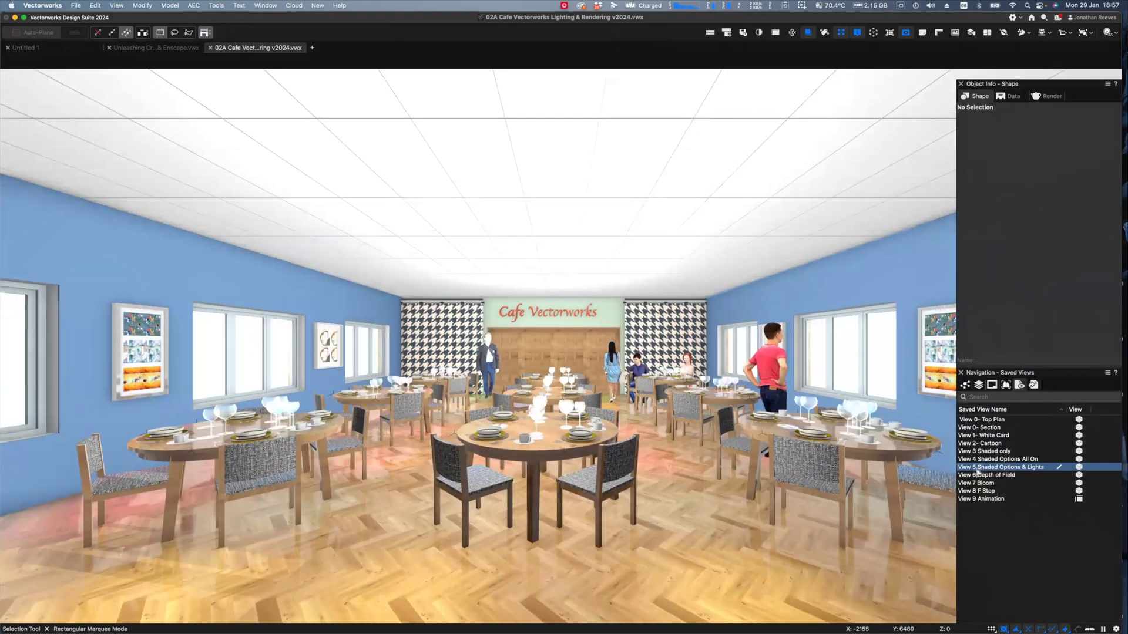
Hide and then re-show the Lights Inside design layer
click(979, 385)
click(967, 440)
click(963, 440)
Hide the palettes and set light objects to display Always in the render
key(super+shift+p)
click(1029, 33)
click(1056, 46)
mouse_move(1113, 156)
click(1113, 36)
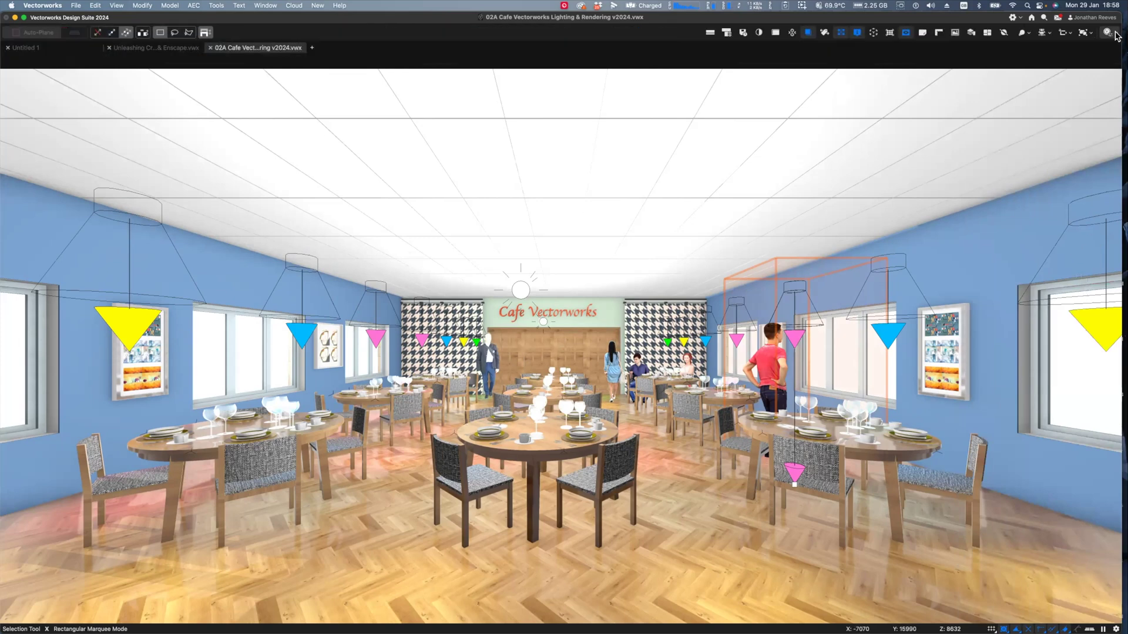
Stop displaying light objects in the render
click(1022, 33)
click(1034, 59)
mouse_move(1120, 444)
Activate the View 6 Depth of Field saved view
click(1020, 385)
click(997, 476)
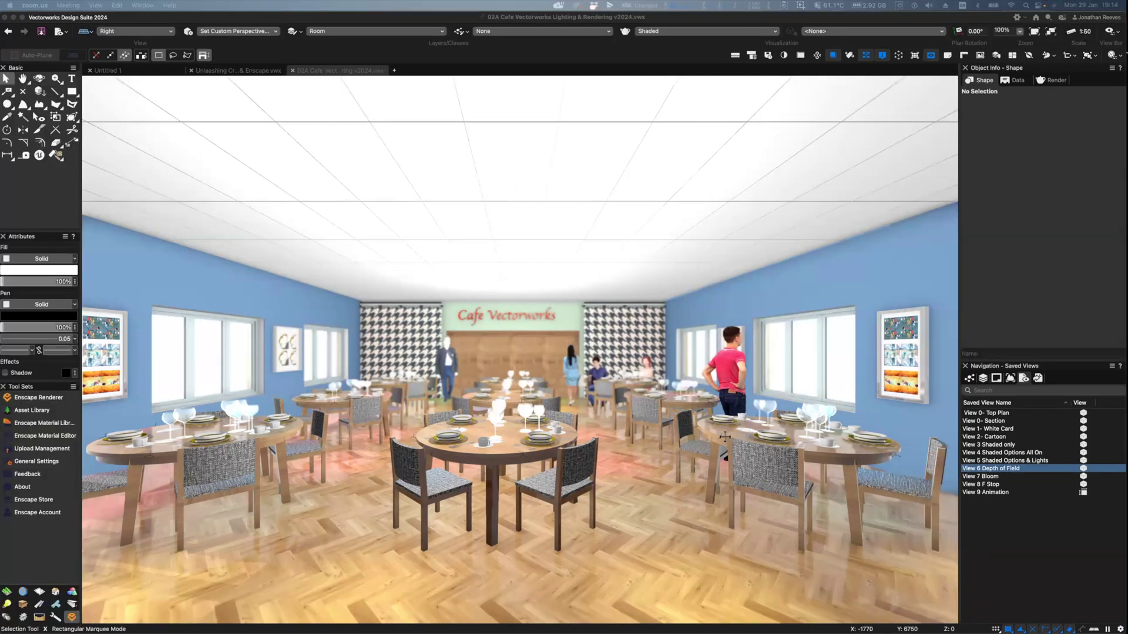
click(1004, 474)
Enable Depth of Field in the Shaded Options camera settings
click(645, 33)
click(665, 203)
mouse_move(587, 118)
mouse_down()
mouse_move(756, 136)
mouse_move(829, 88)
mouse_move(860, 97)
mouse_up()
click(834, 108)
click(767, 121)
click(767, 121)
click(767, 122)
key(Tab)
key(Return)
Set the focus distance to 2736 by picking the central table in the scene
click(753, 33)
click(708, 204)
click(555, 169)
click(492, 457)
drag(602, 115, 695, 109)
drag(926, 106, 1080, 107)
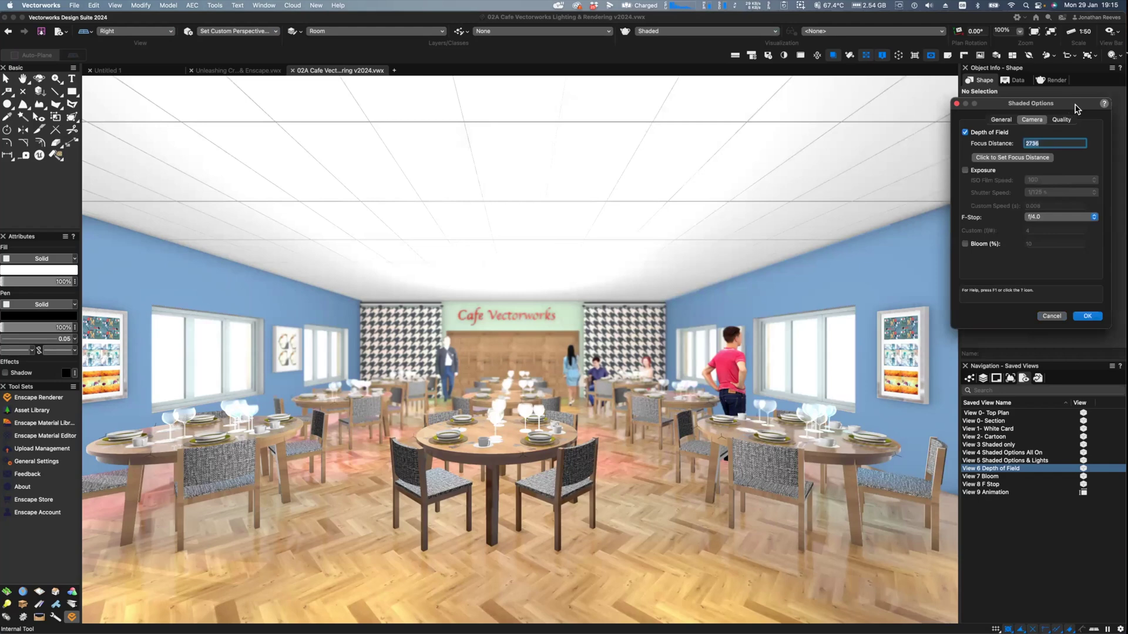
Turn on exposure control with ISO 50 and a 1/250 s shutter speed
click(974, 175)
click(1053, 185)
click(1054, 195)
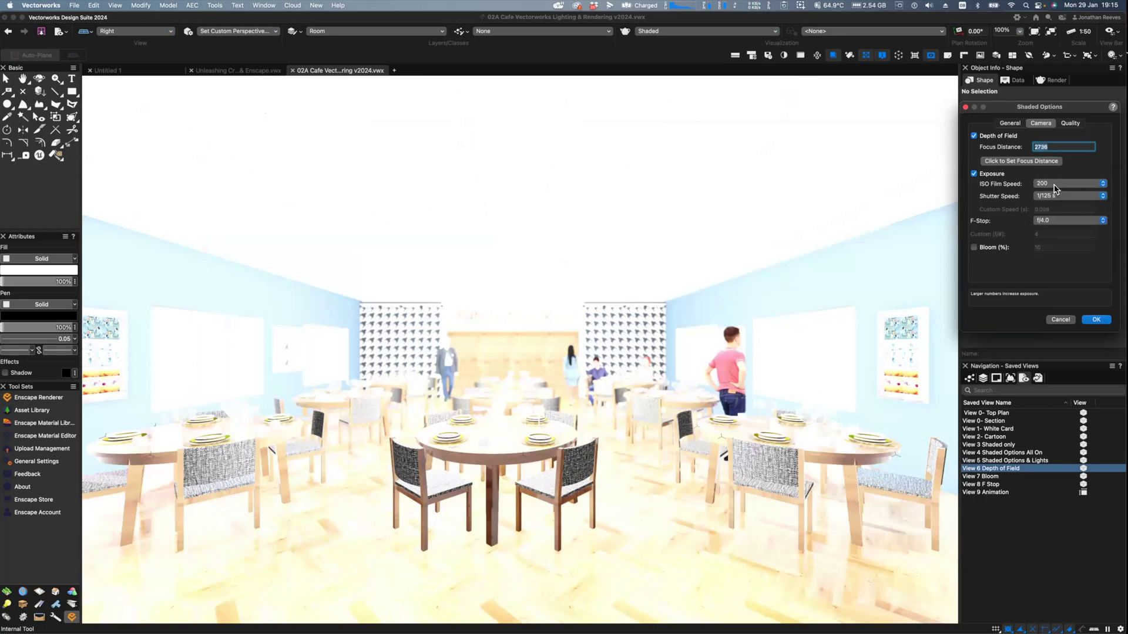
click(1054, 184)
click(1052, 169)
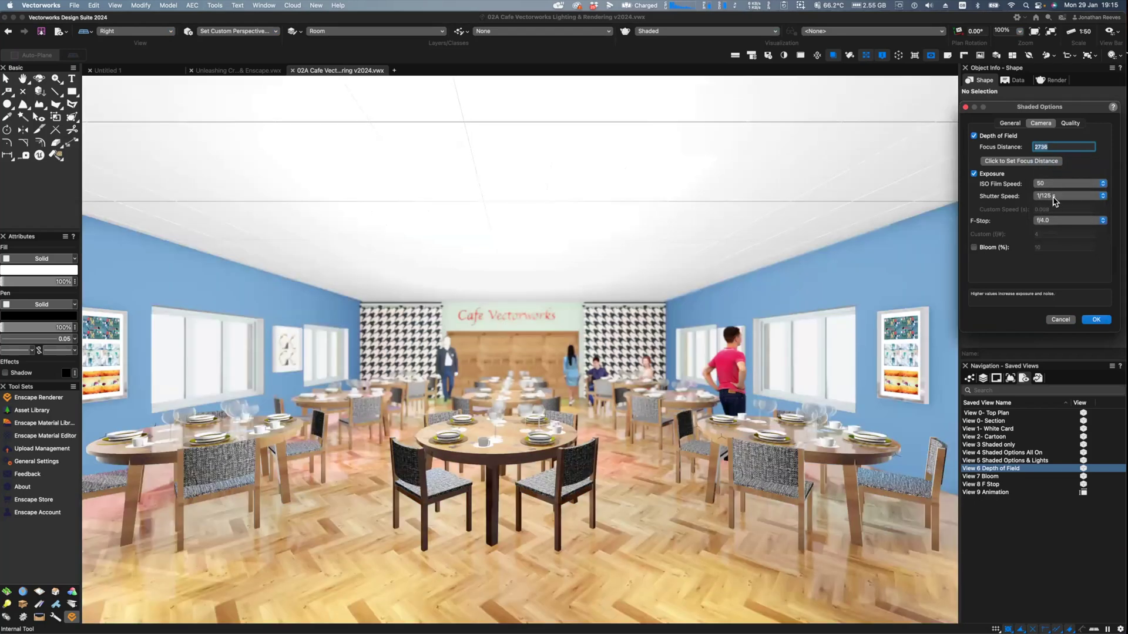
click(1055, 197)
click(1054, 207)
click(1056, 197)
click(1055, 179)
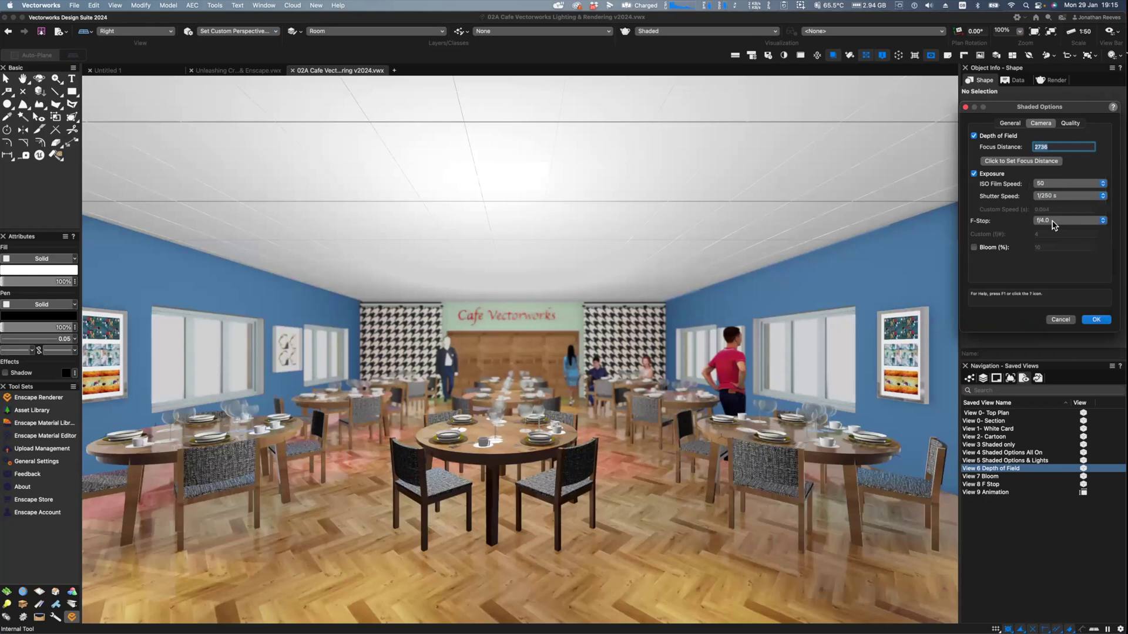
Set the f-stop to f/2.8
click(1054, 223)
click(1052, 242)
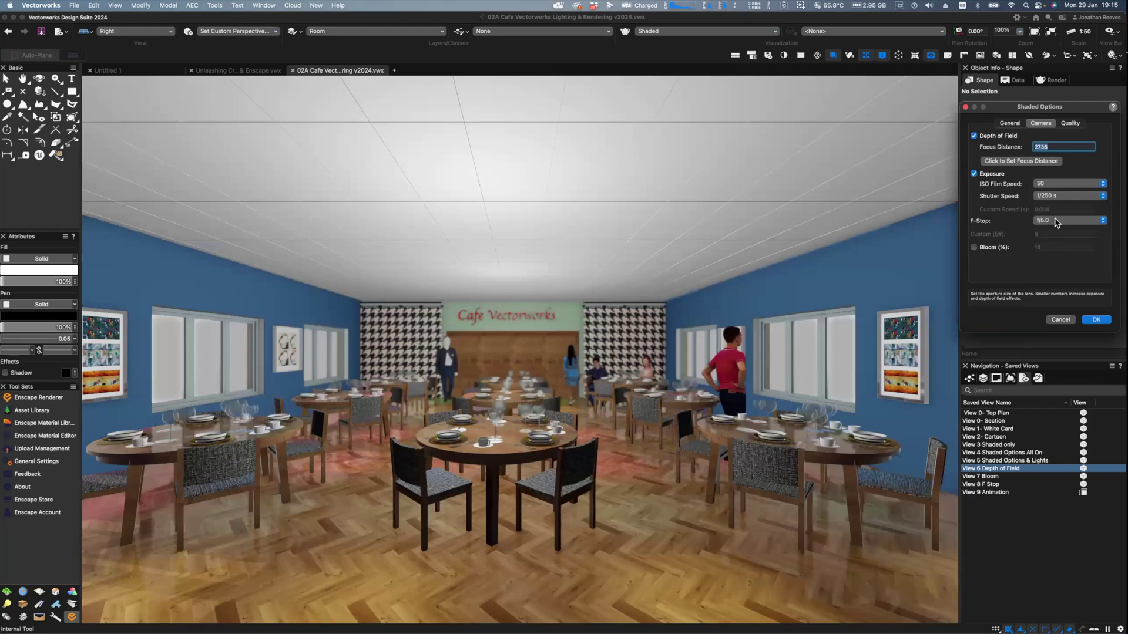
click(1056, 222)
click(1052, 196)
click(1058, 221)
Set F-Stop to f/3.2, enable Bloom at 50%, and confirm the Shaded Options
click(1056, 233)
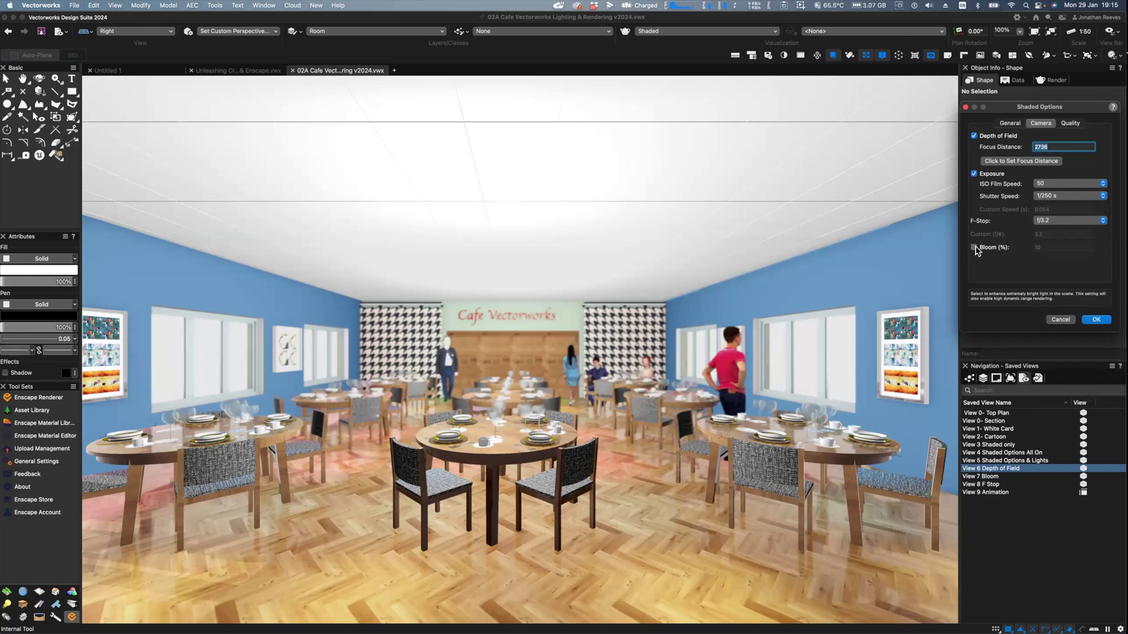
click(974, 248)
double_click(1037, 248)
text(50)
click(1096, 319)
Step through the View 3, View 7 Bloom and View 8 F Stop views to View 9 Animation
click(996, 445)
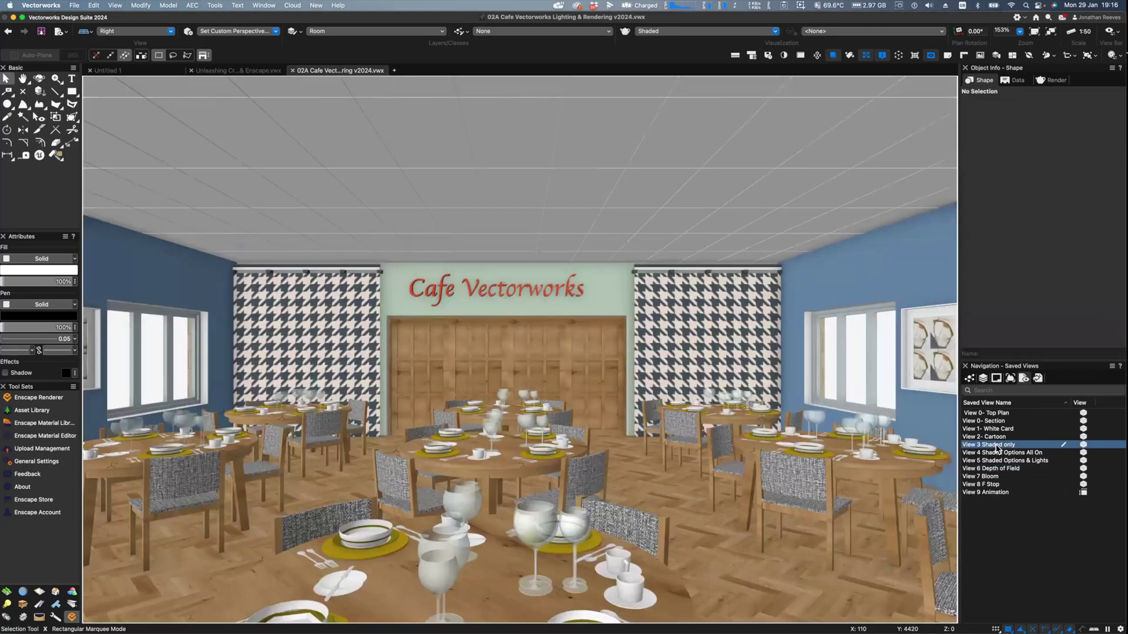
click(991, 478)
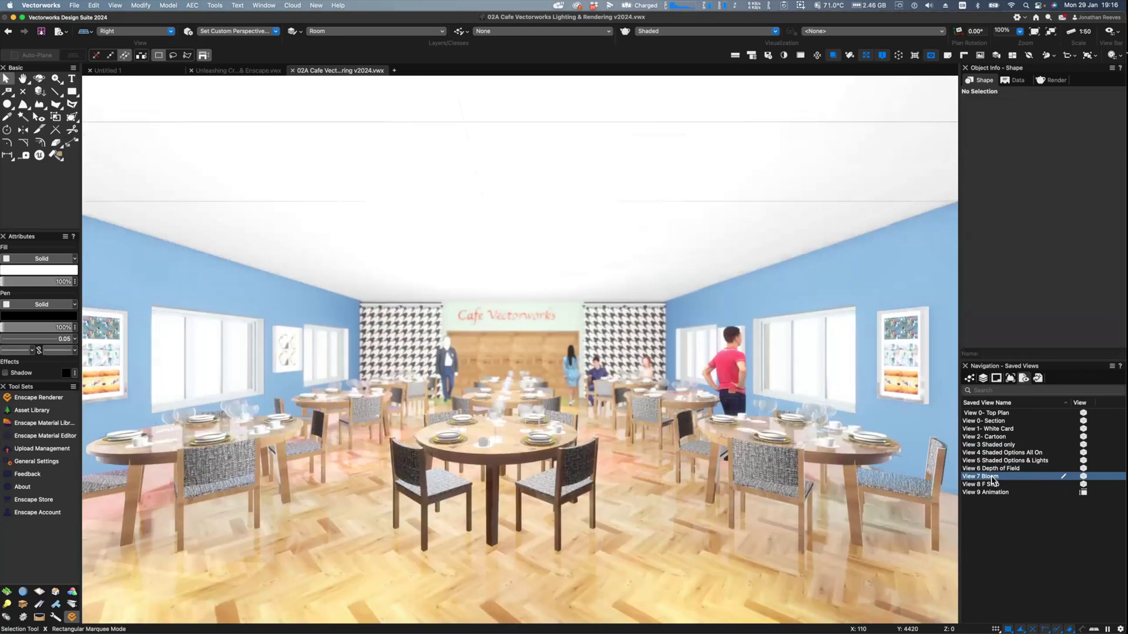
click(991, 486)
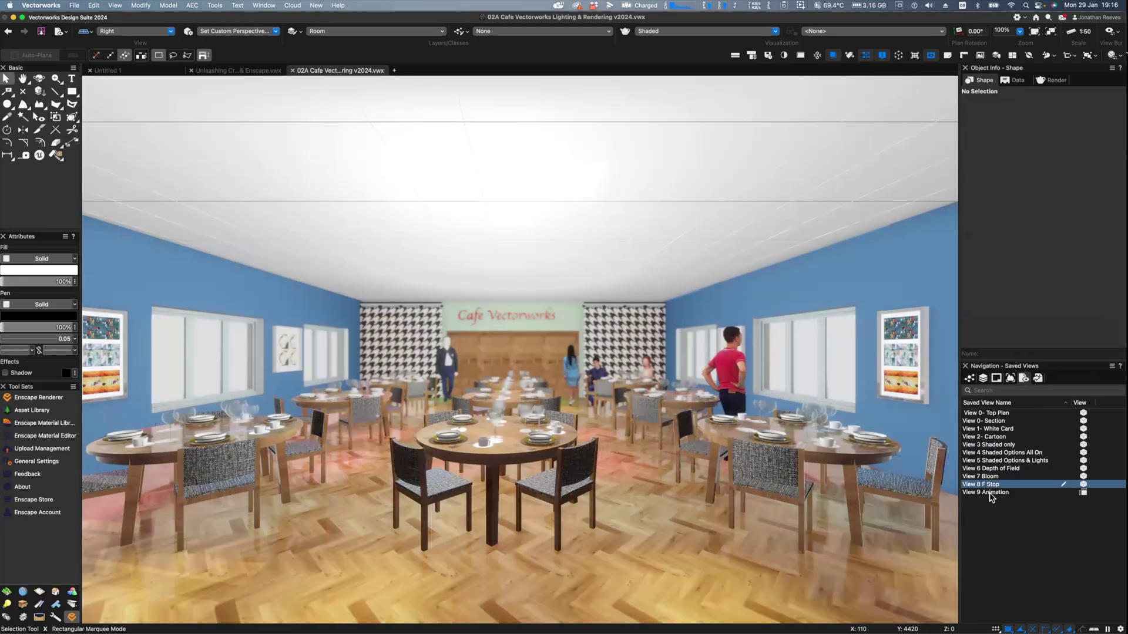
double_click(992, 493)
Select the Animation-1 camera path to show its Object Info settings
click(574, 355)
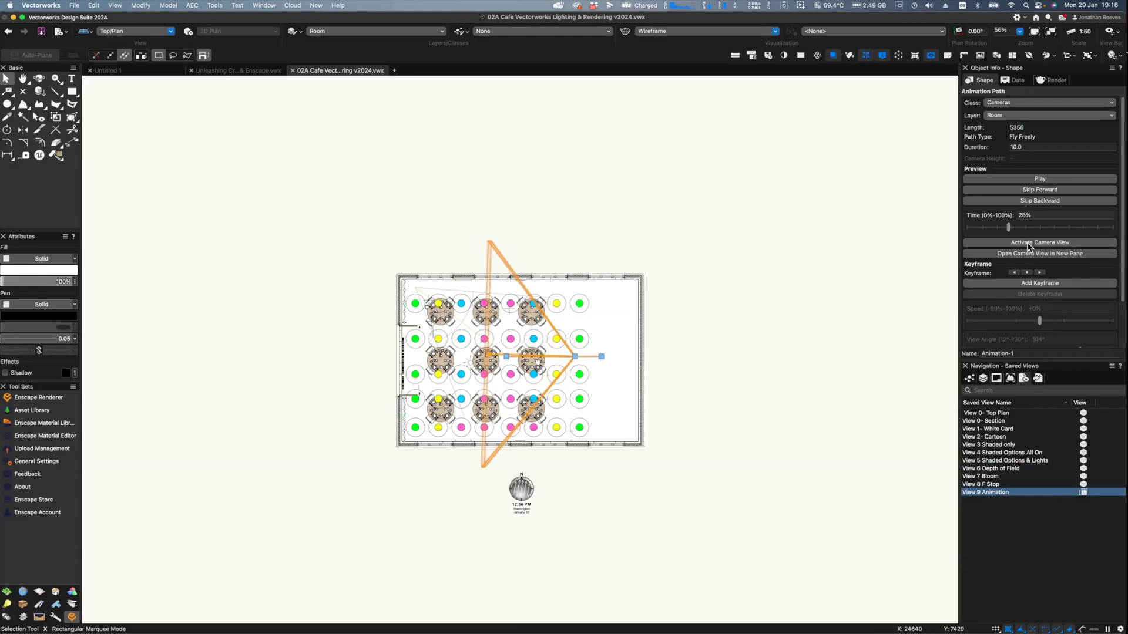